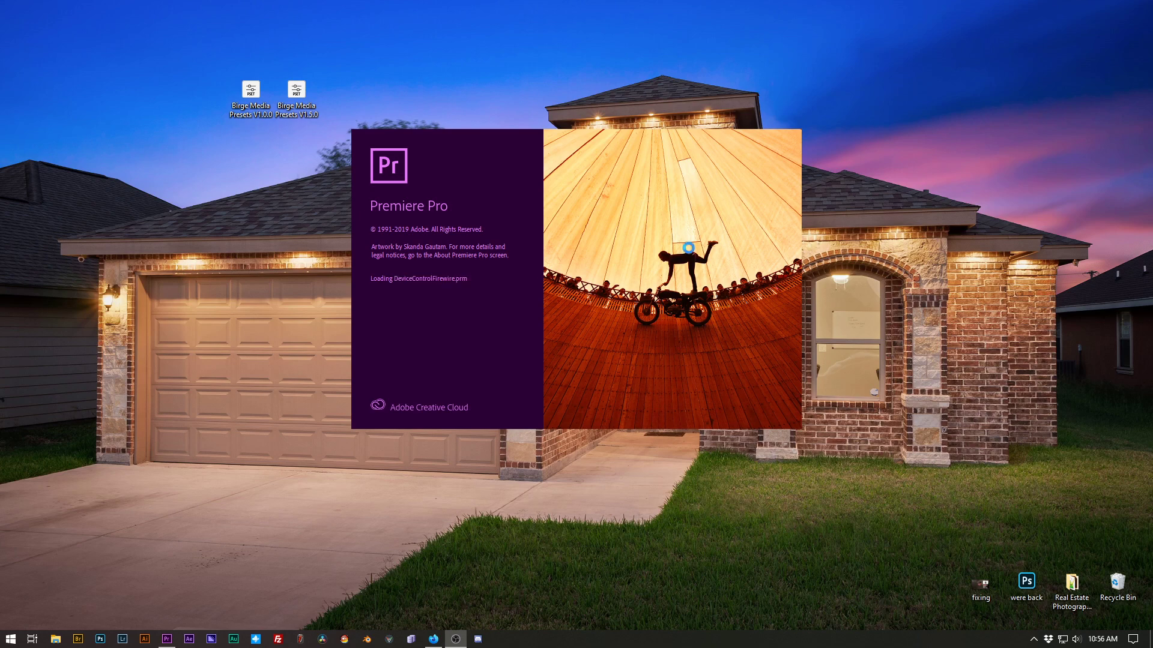
Step: Open the most recent project from the Premiere Pro start screen
drag(209, 58, 332, 120)
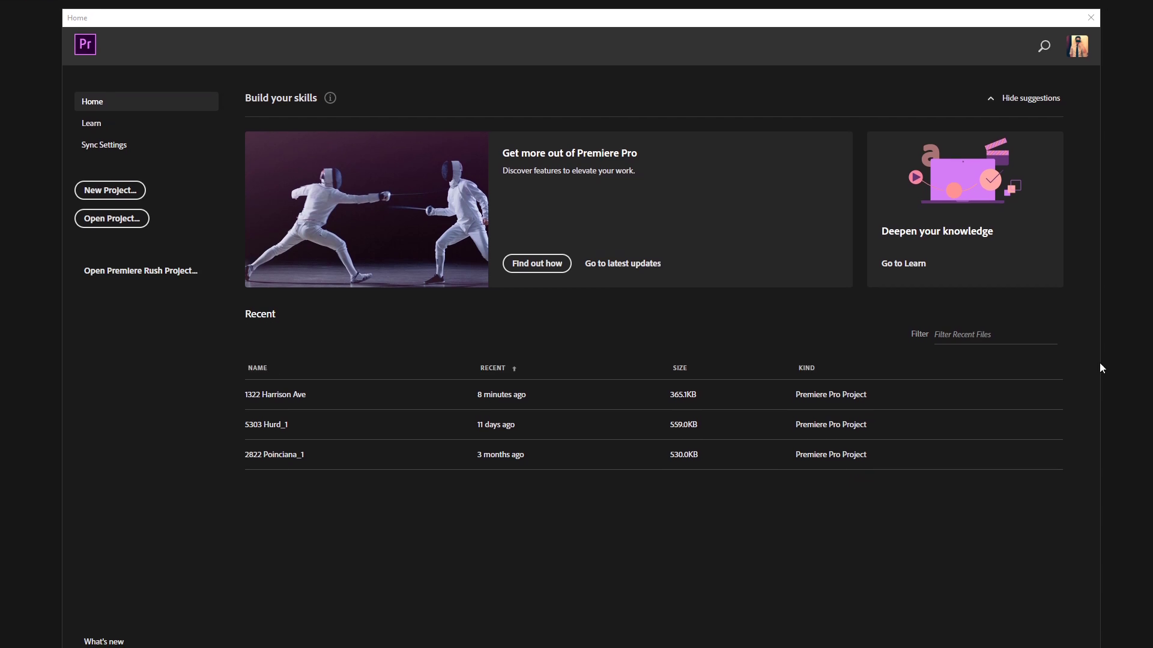
click(298, 395)
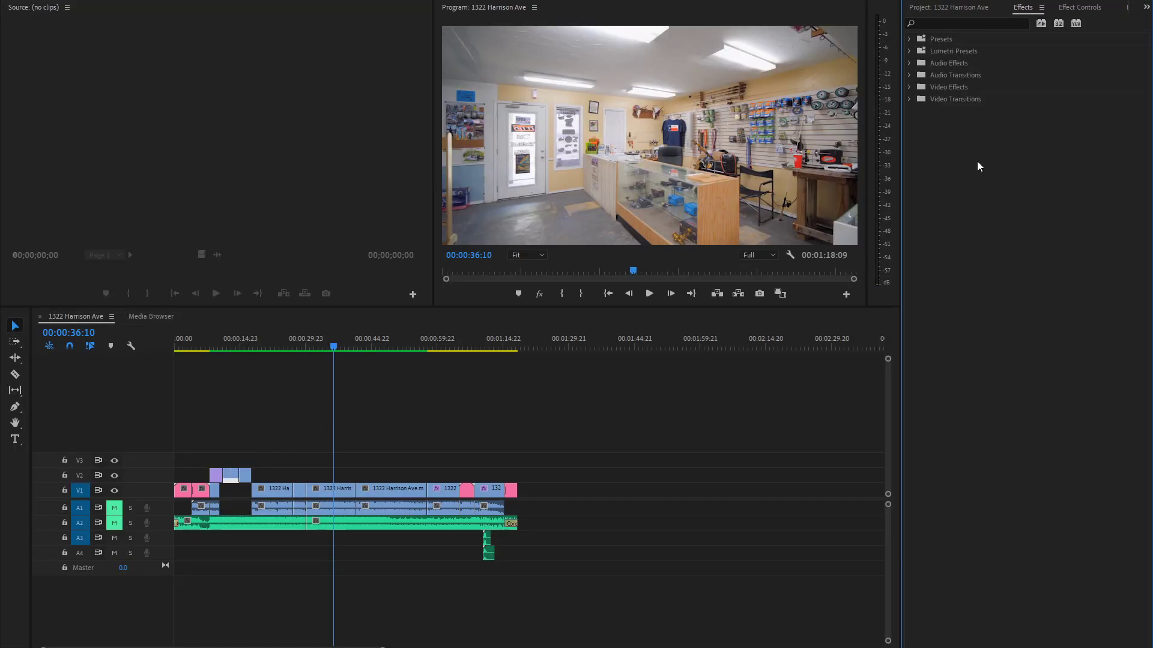
Step: Delete the Birge Media Presets V1.5.0 bin from the effect presets
click(909, 38)
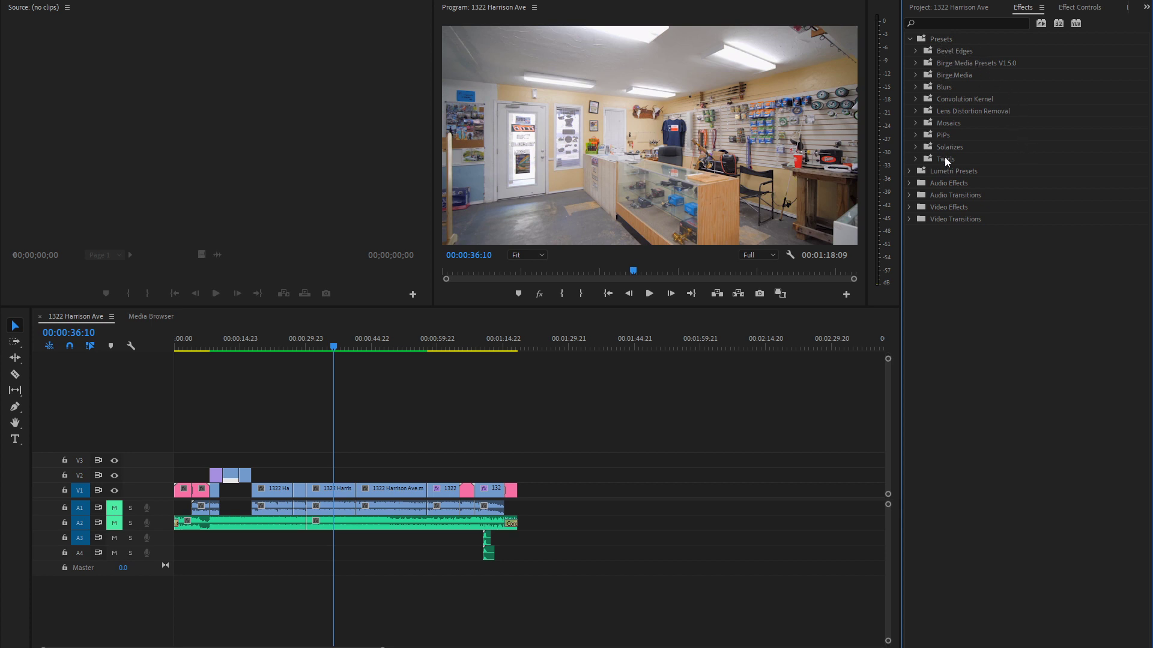
click(938, 62)
right_click(942, 62)
click(969, 83)
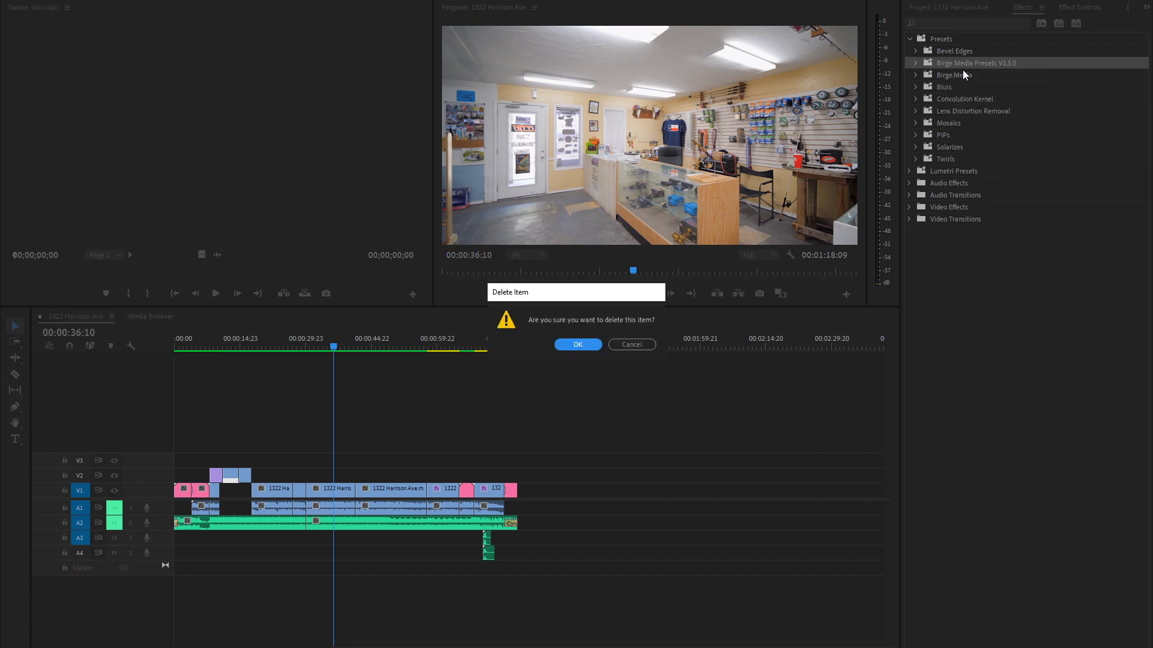
click(585, 342)
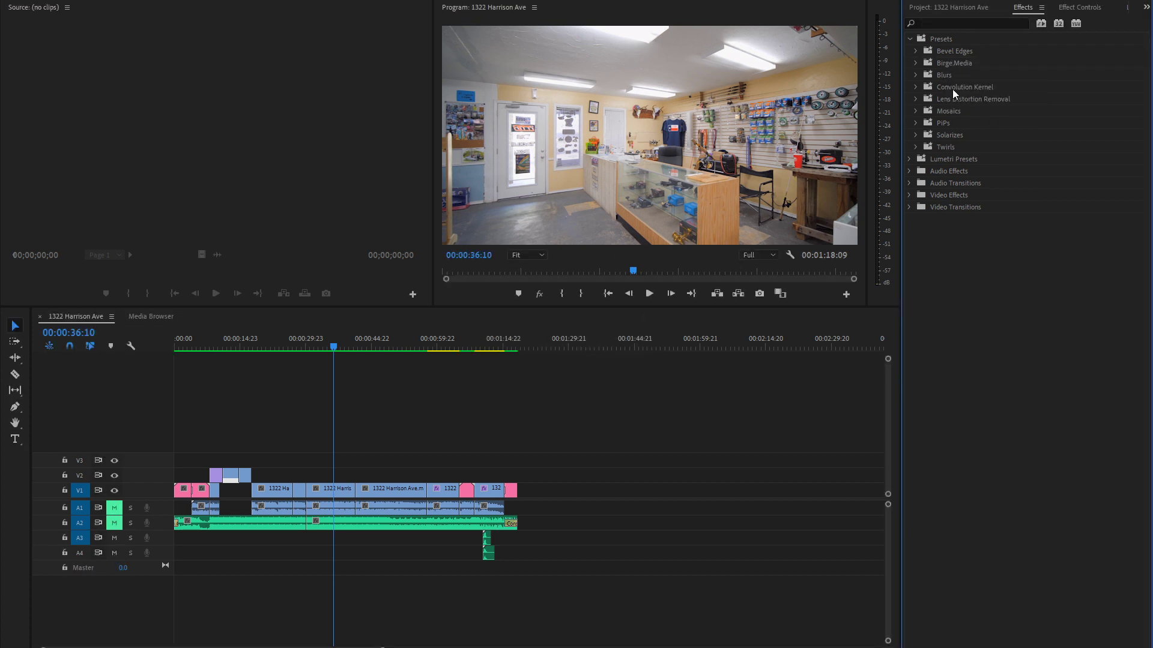
Step: Delete the Birge.Media bin from the effect presets
click(957, 67)
right_click(957, 65)
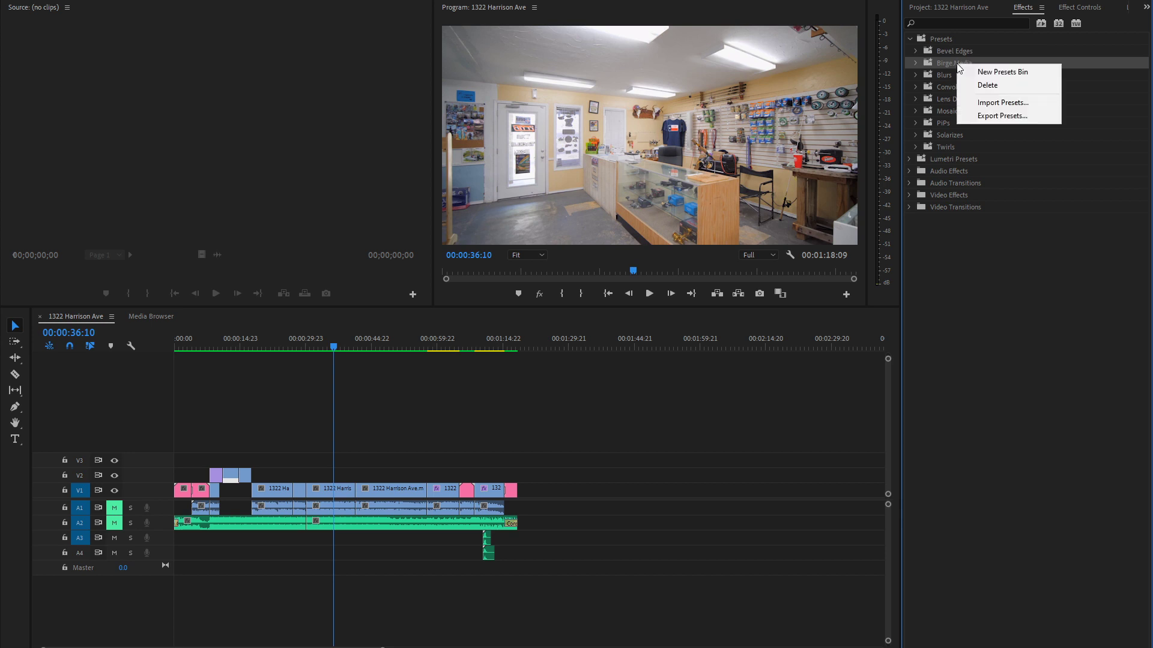
click(989, 85)
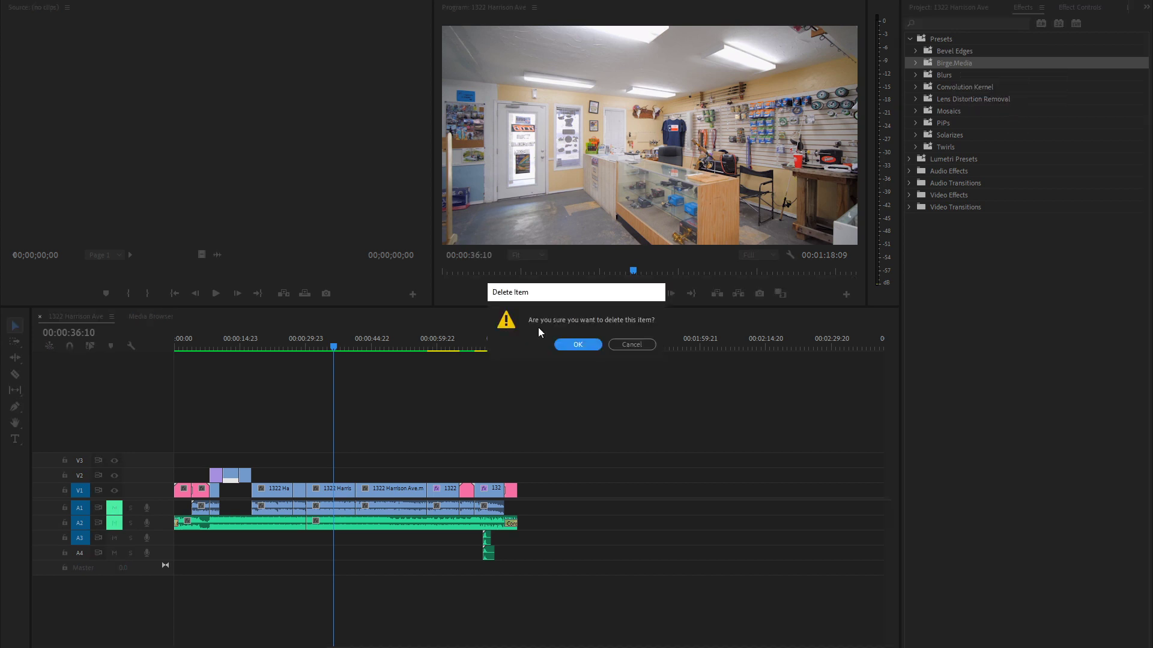
click(578, 345)
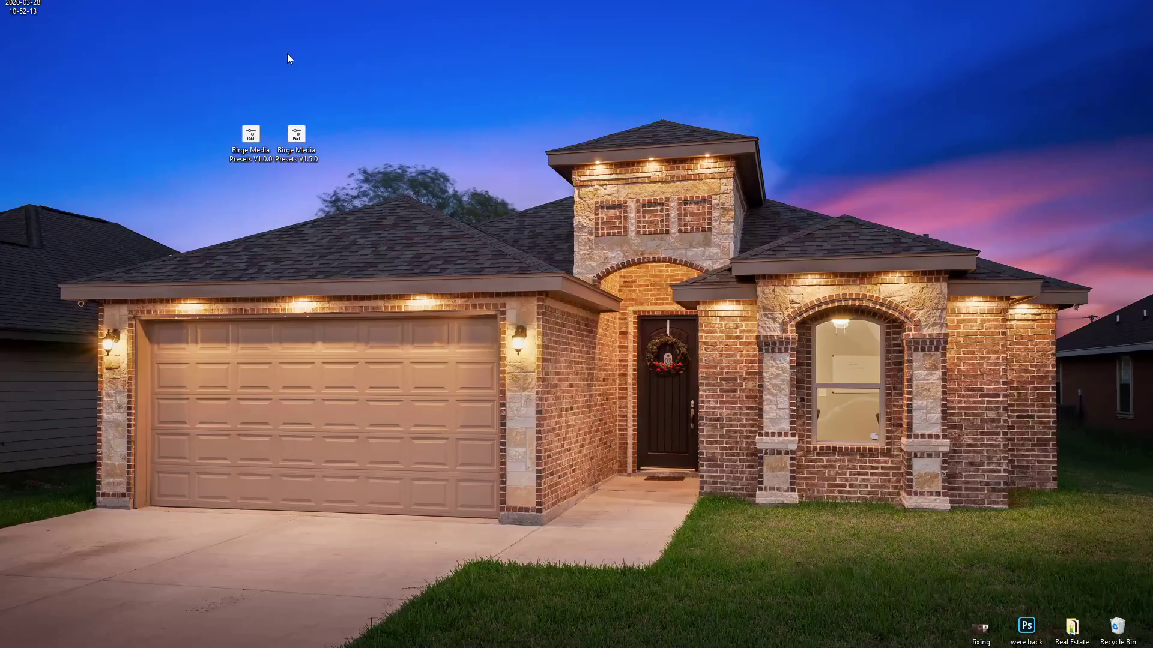
Step: Locate the Birge Media Presets V1.0.0 and V1.5.0 files on the desktop and return to Premiere Pro
drag(151, 83, 455, 239)
click(456, 102)
drag(167, 76, 468, 269)
click(296, 138)
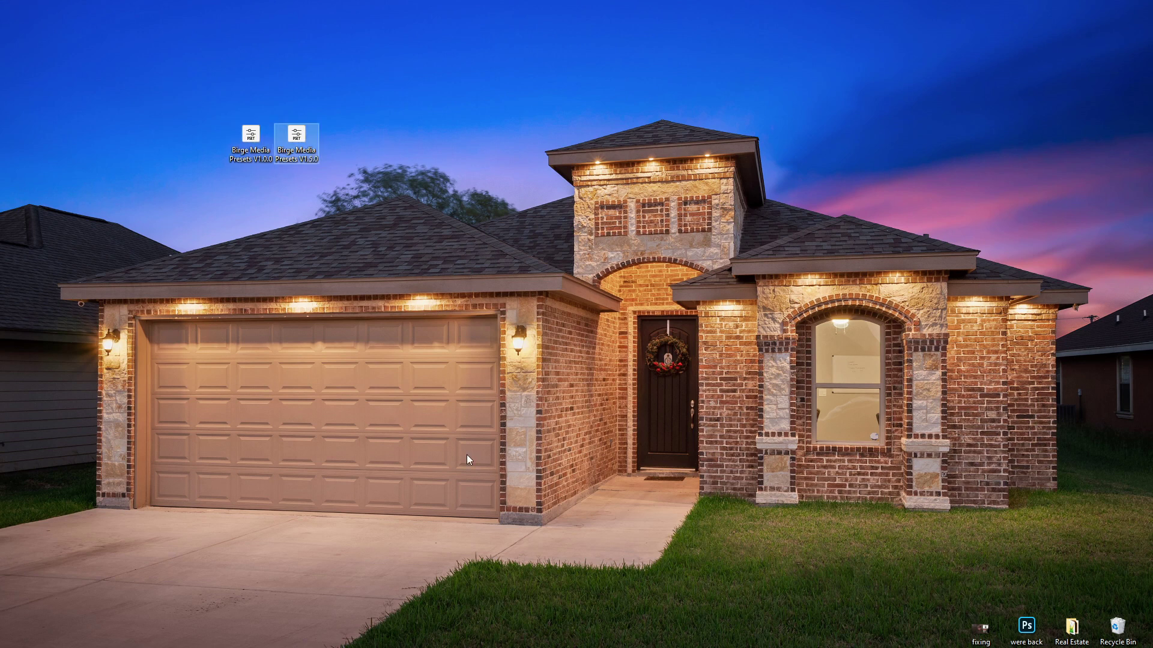
key(alt+Tab)
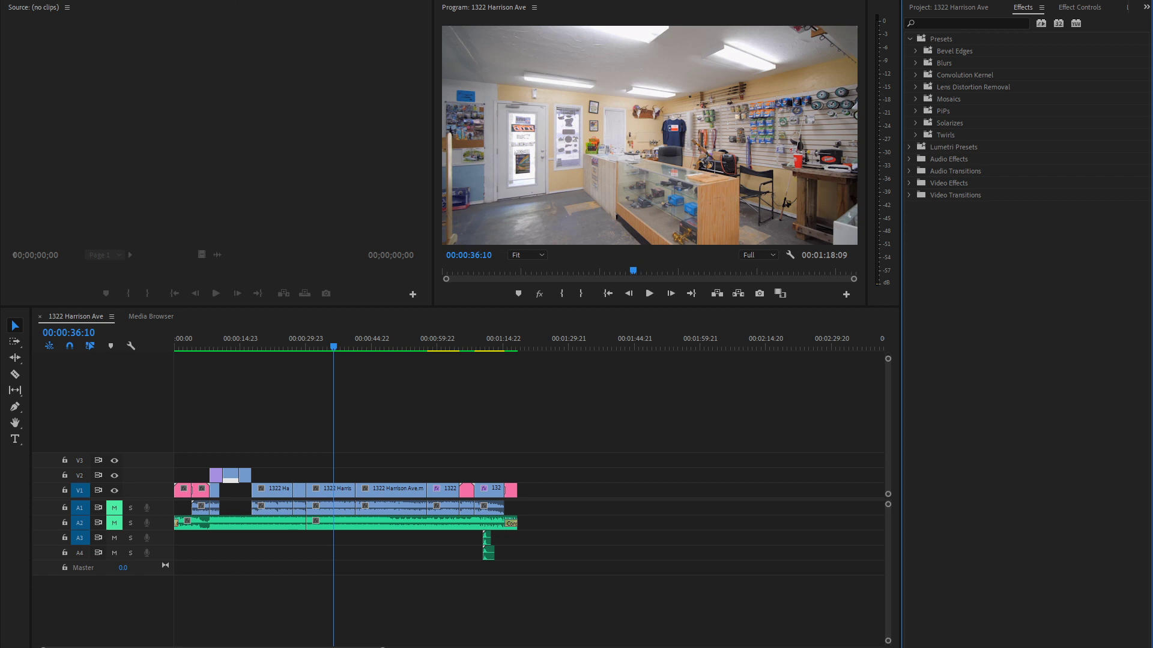
Step: Check the installed Premiere Pro version in the program's about information
click(243, 2)
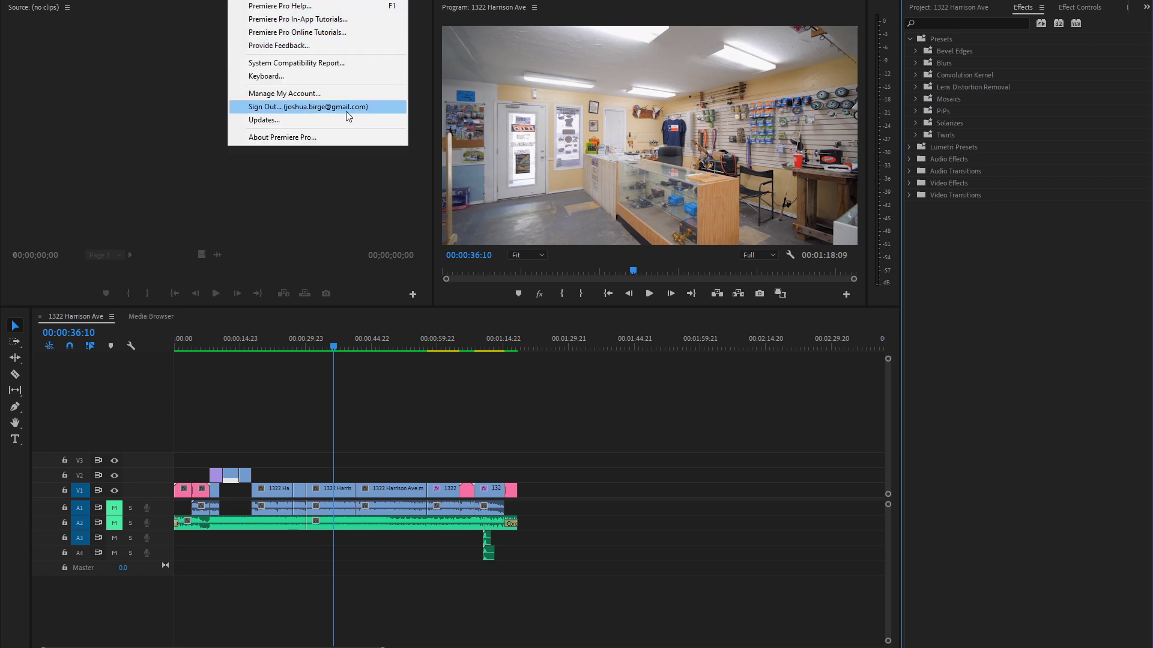
click(351, 138)
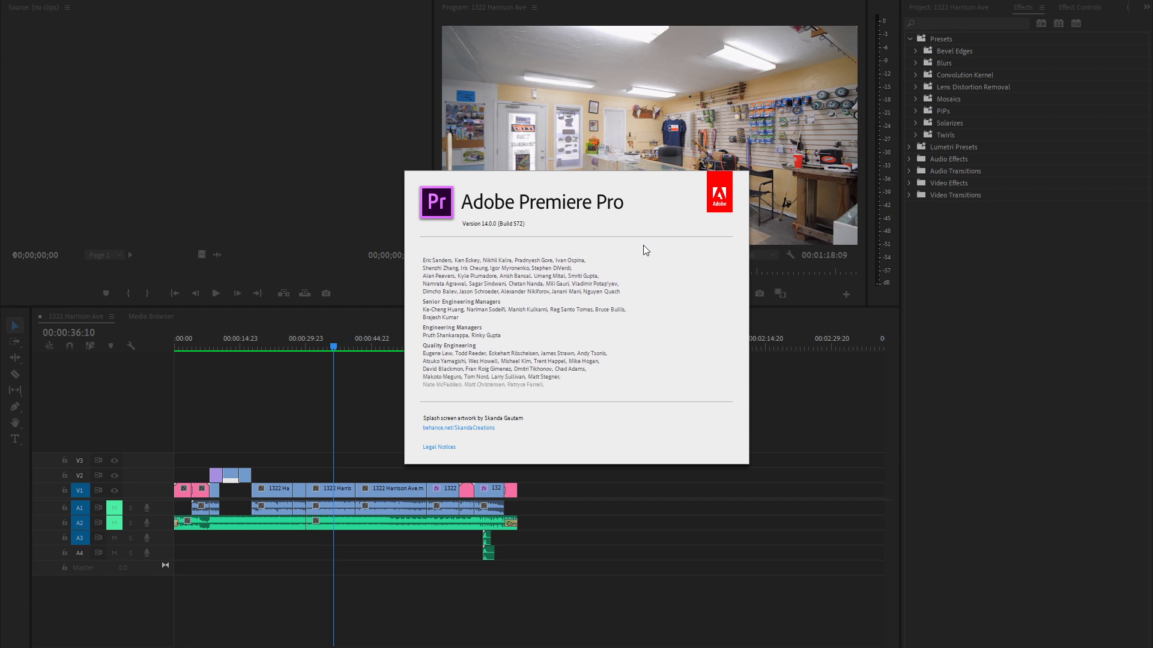
click(726, 264)
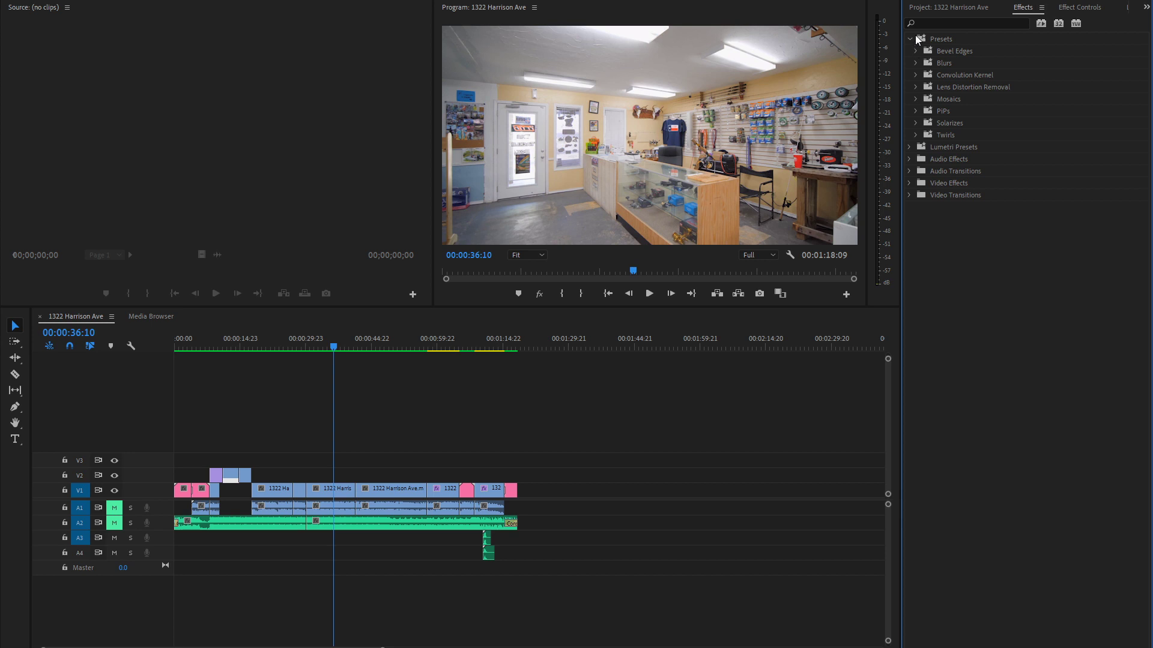
Step: Import the Birge Media Presets V1.0.0 file from the desktop and expand the presets to show the imported Birge.Media bin
click(934, 39)
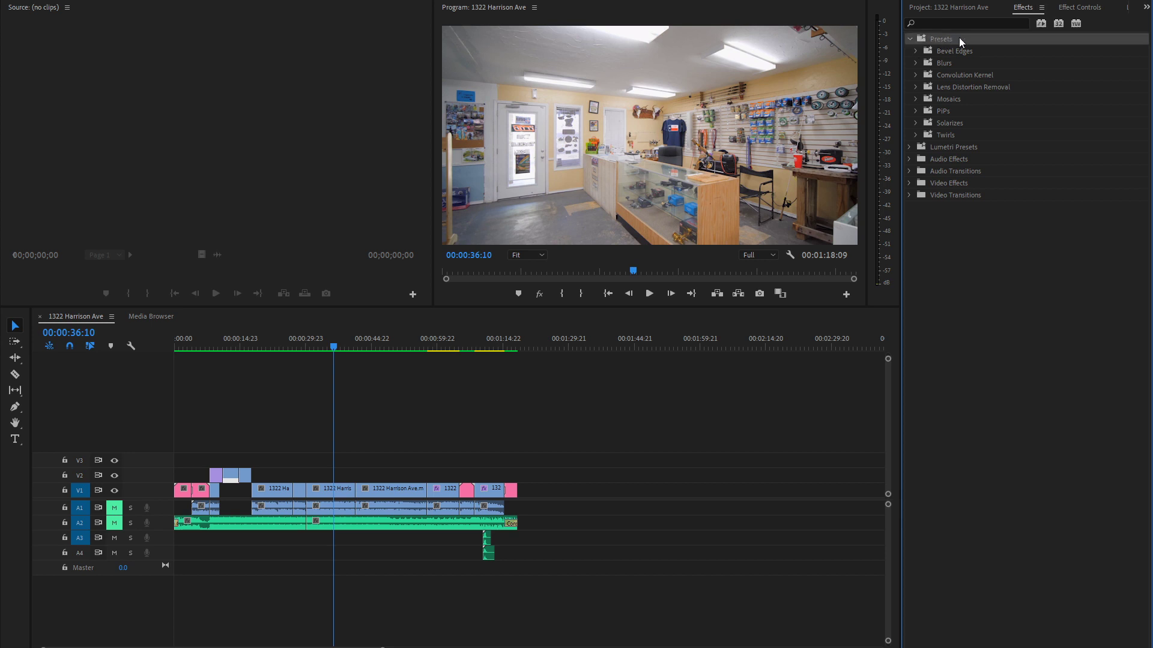
click(911, 37)
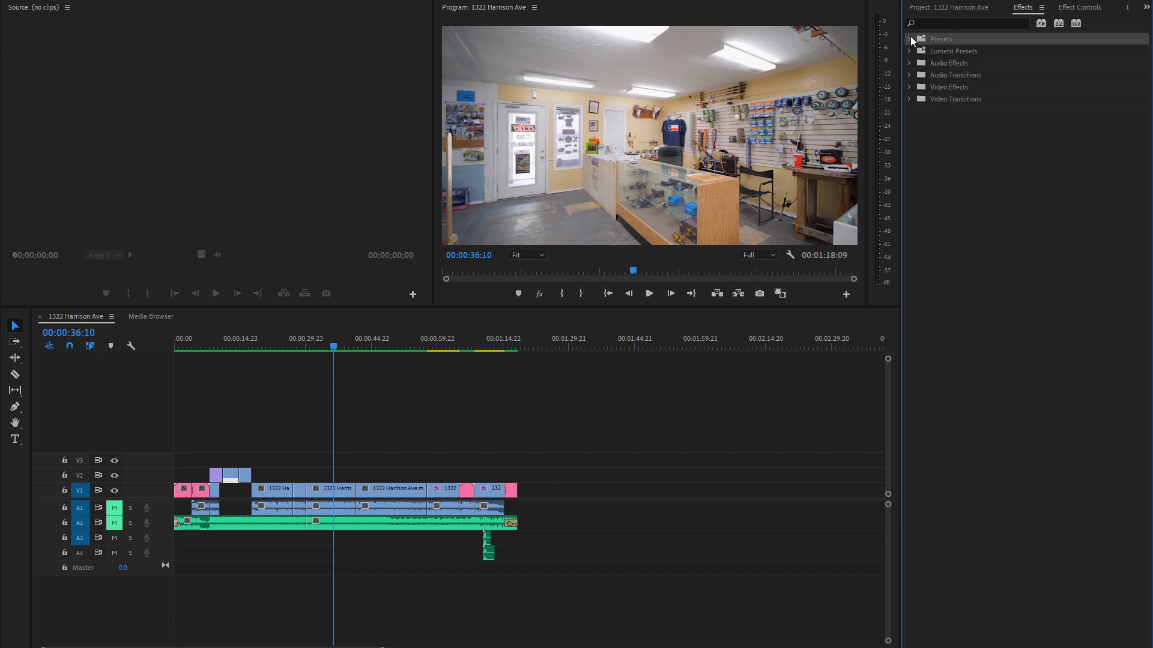
click(1041, 8)
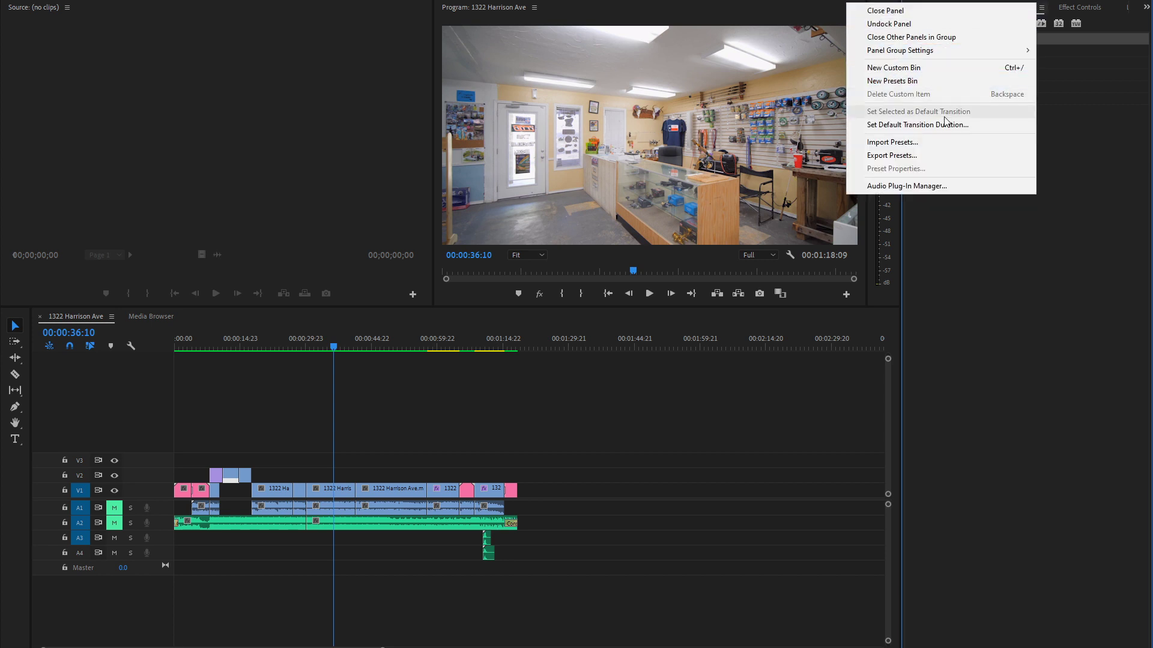
click(931, 143)
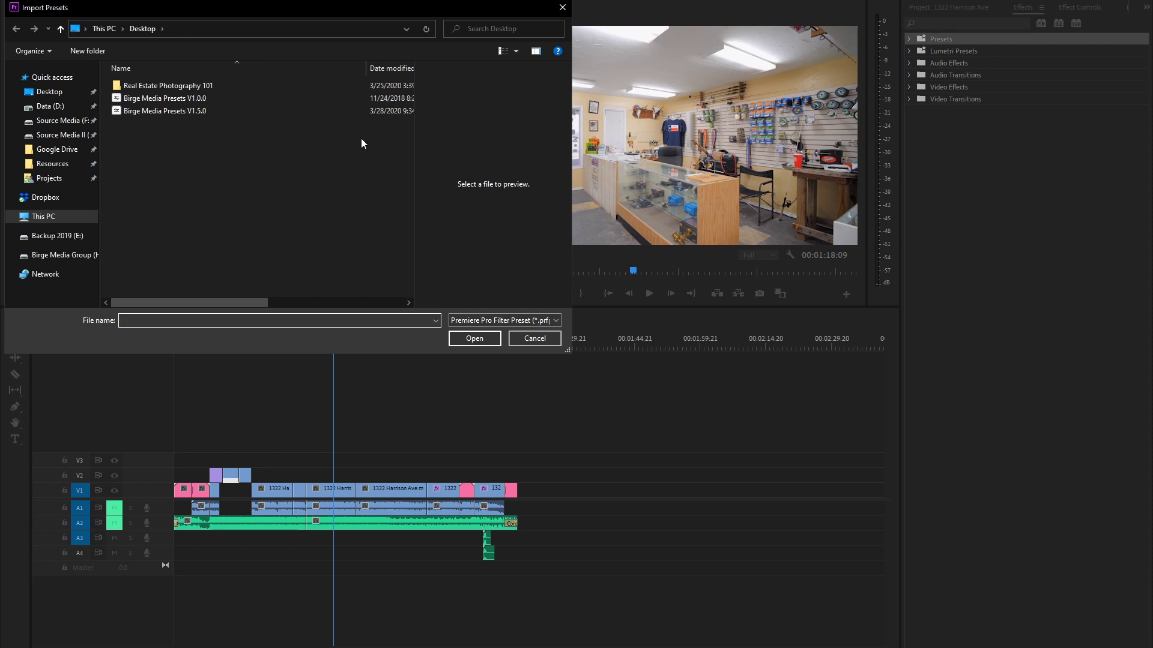
click(196, 99)
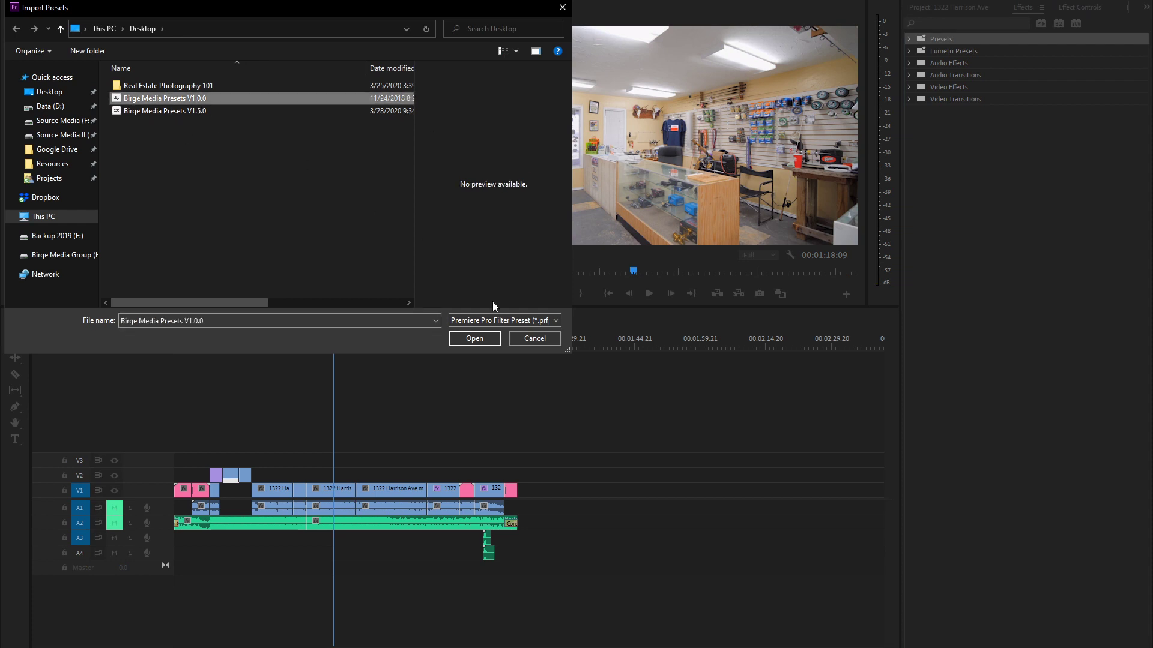
click(476, 338)
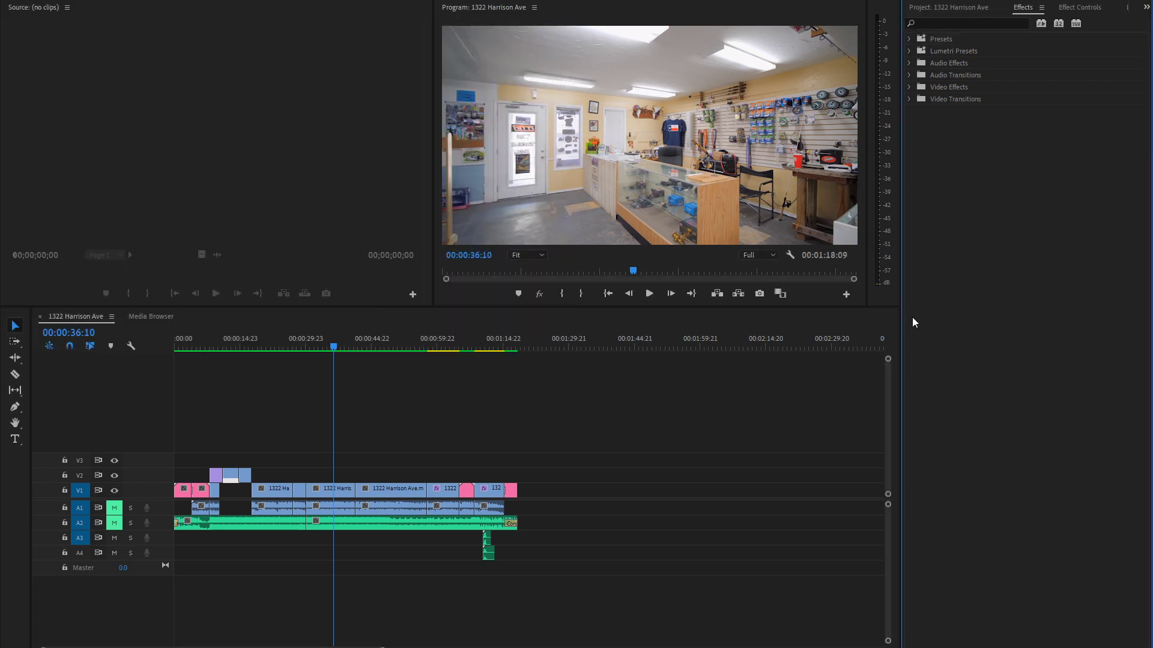
click(908, 40)
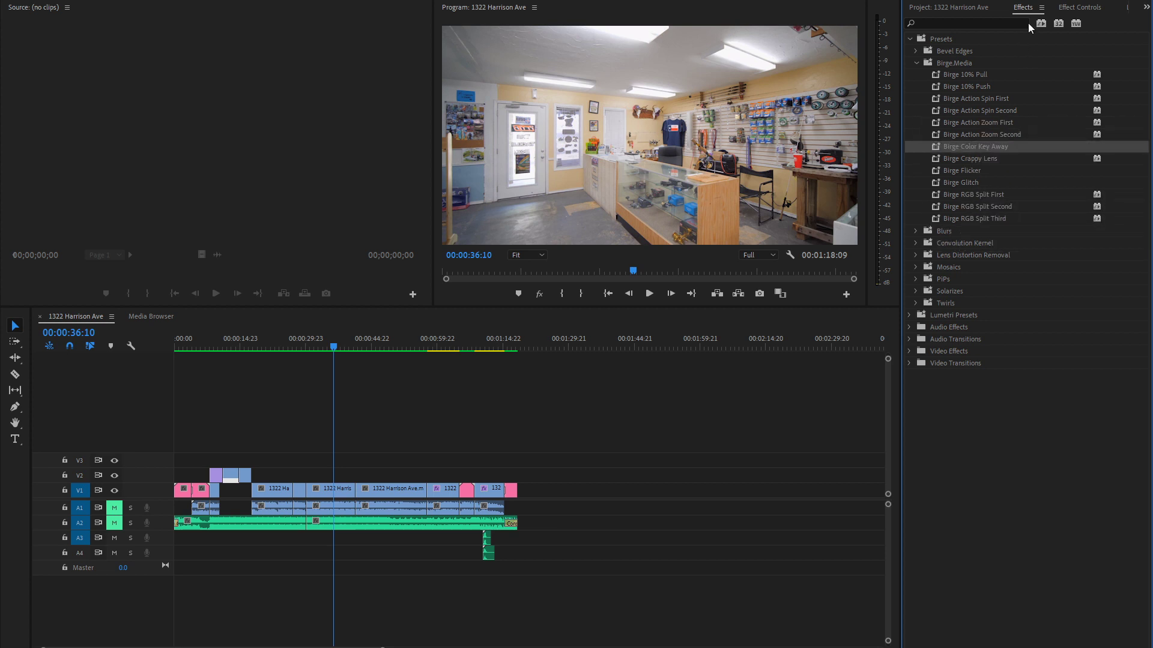
Step: Import the Birge Media Presets V1.5.0 file from the desktop into the effect presets
click(1042, 9)
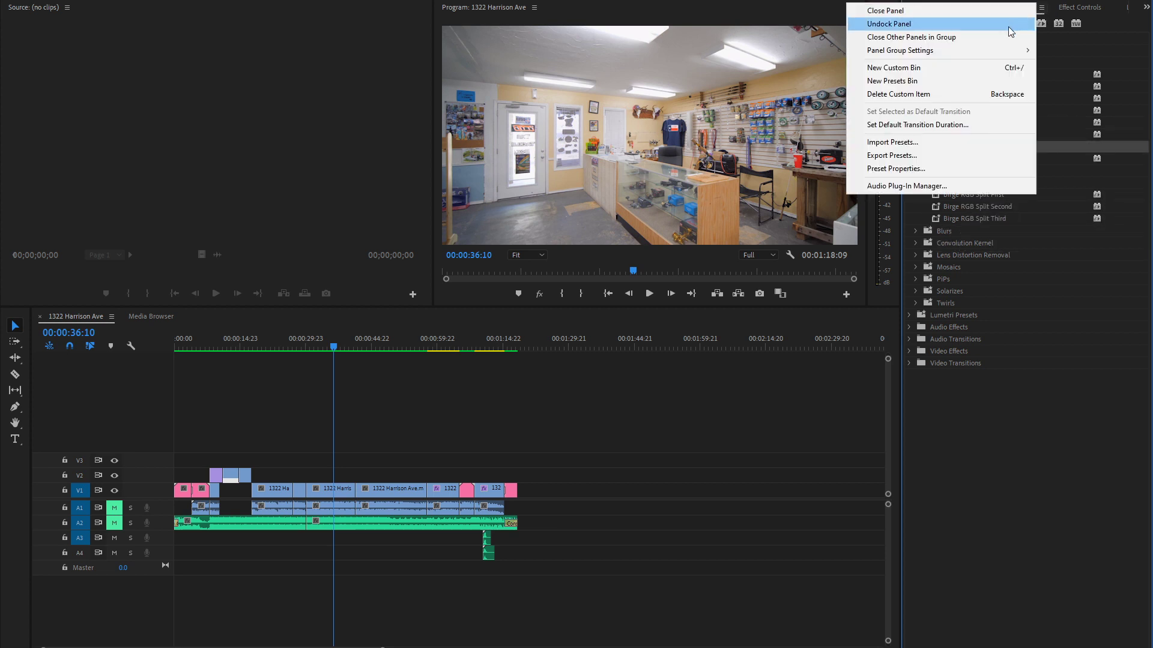
click(966, 142)
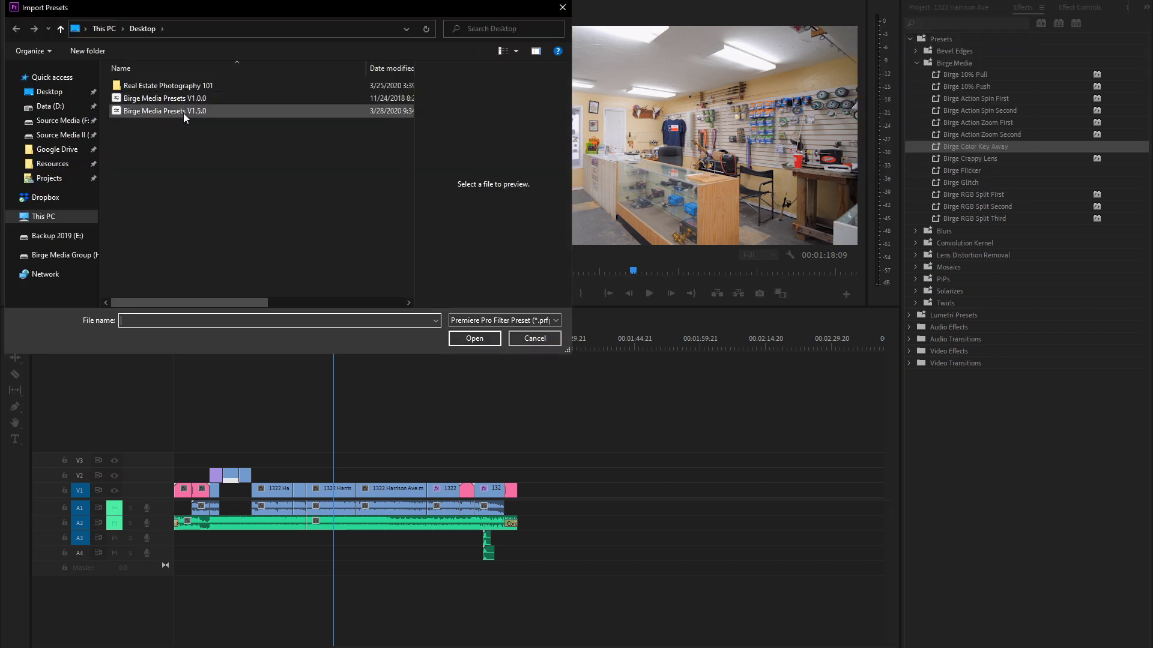
click(183, 112)
click(474, 338)
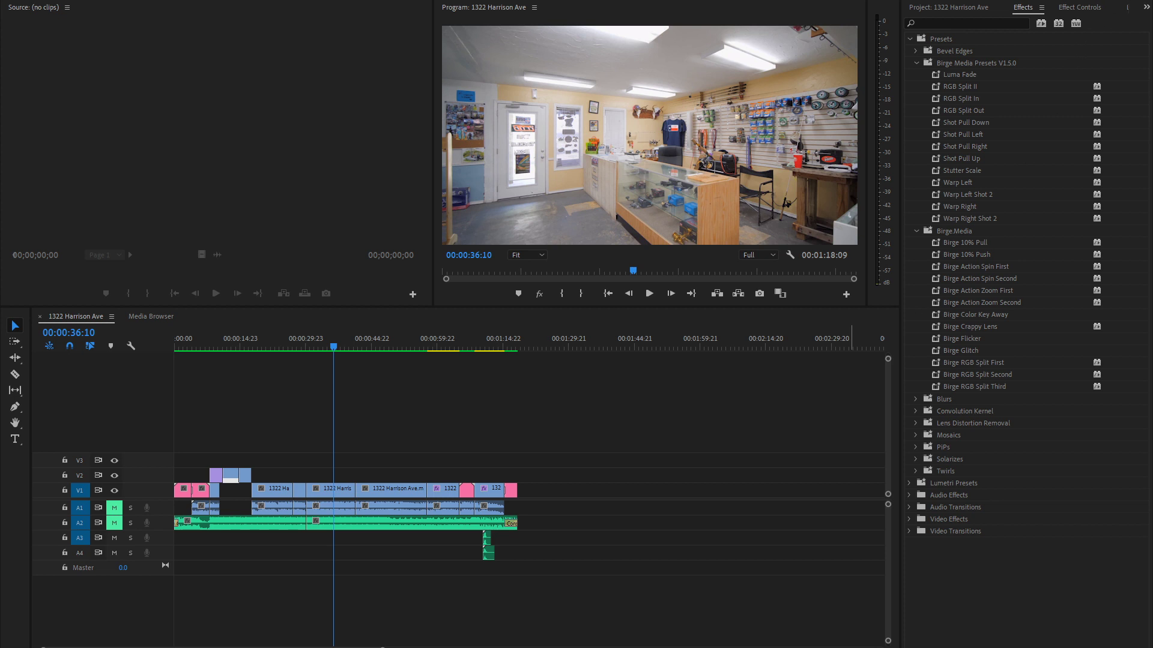
Step: Quit Premiere Pro without saving the project changes
key(ctrl+q)
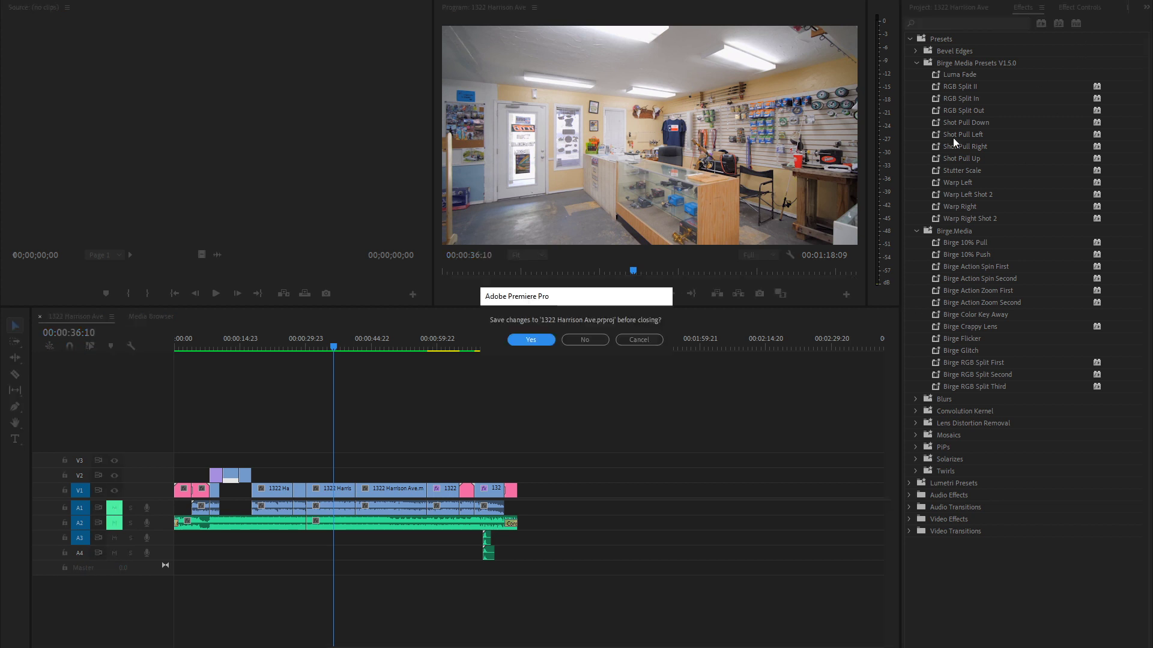
click(584, 344)
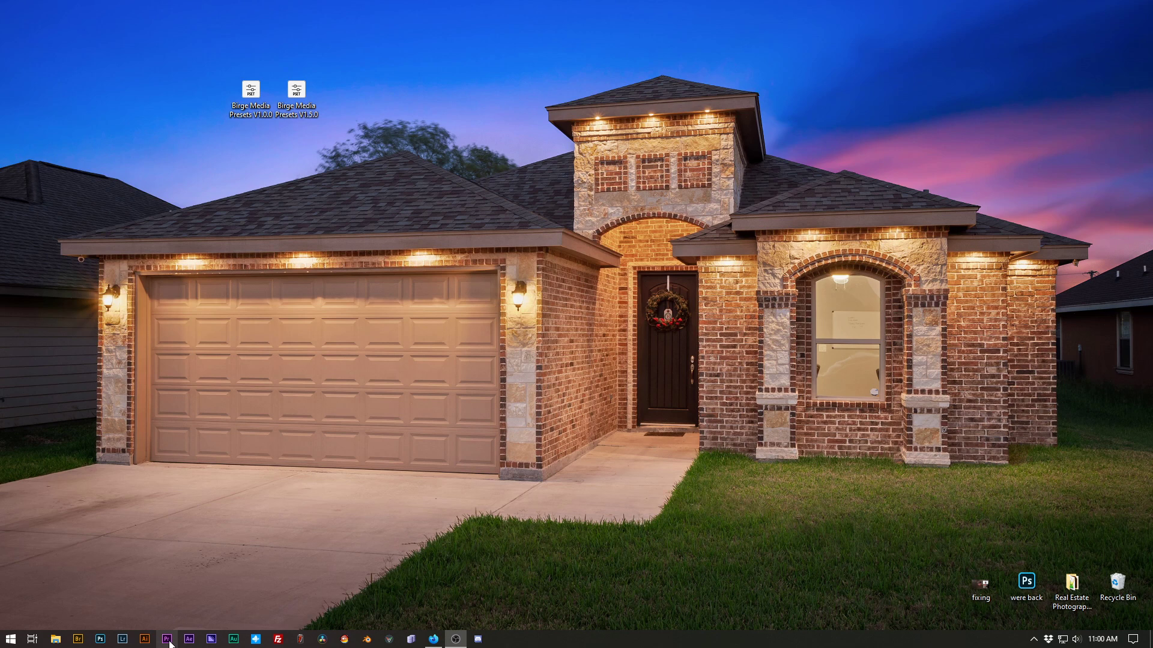
Step: Relaunch Premiere Pro with the option to reset plugin caches and preferences, and decline the reset
click(168, 640)
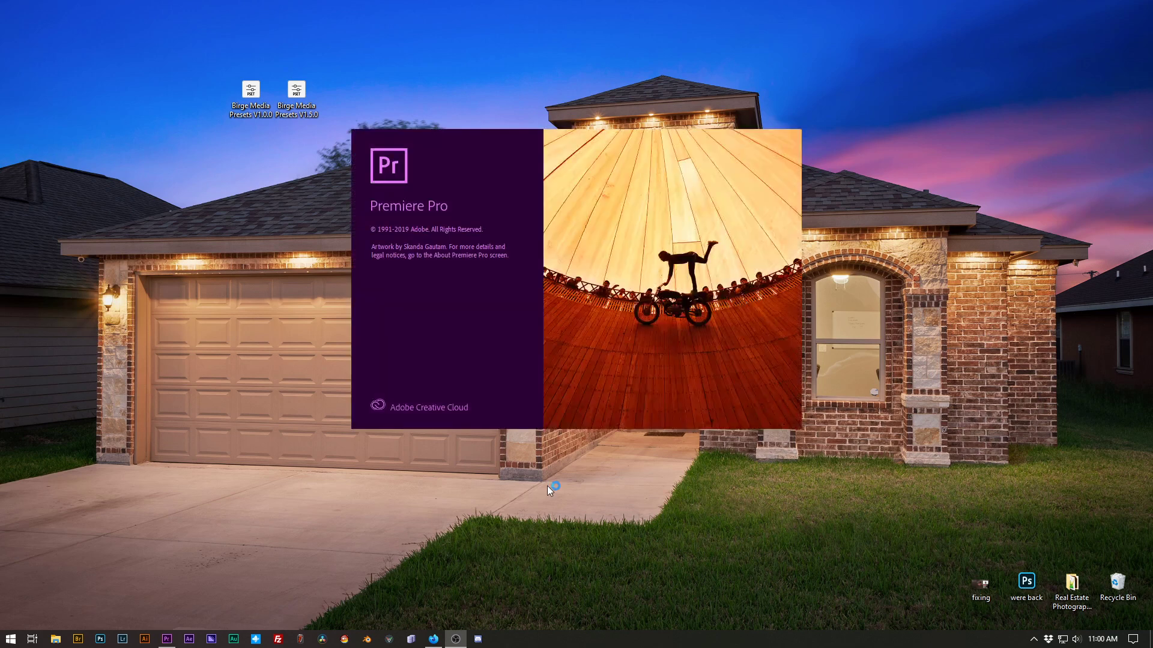
key(alt+shift)
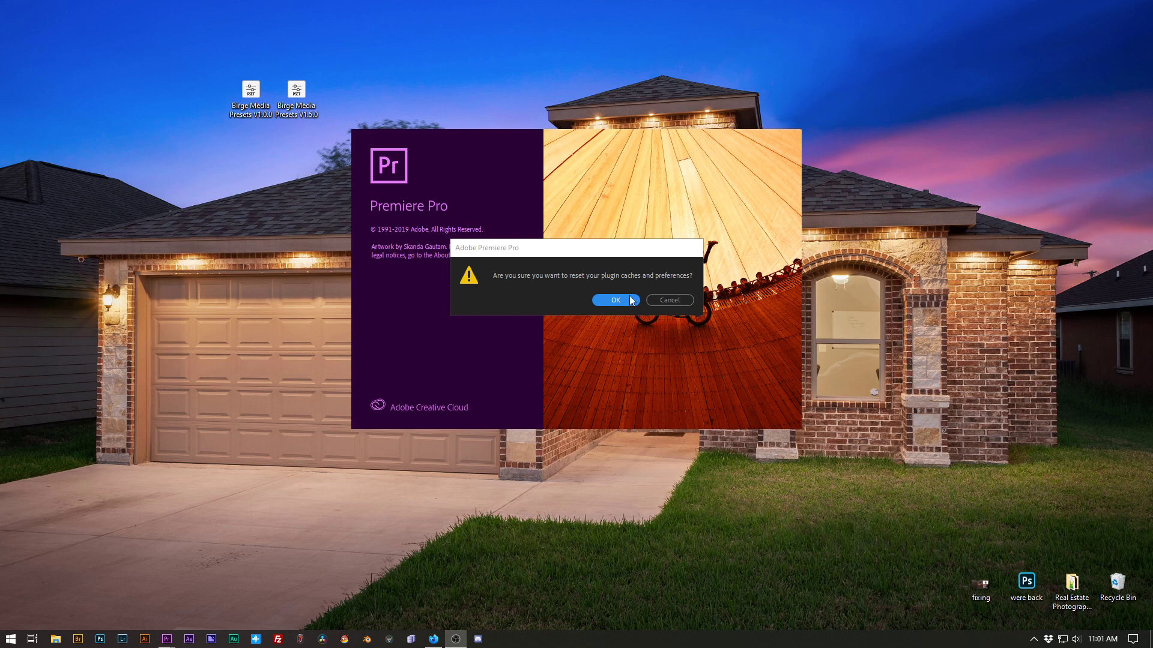
click(664, 300)
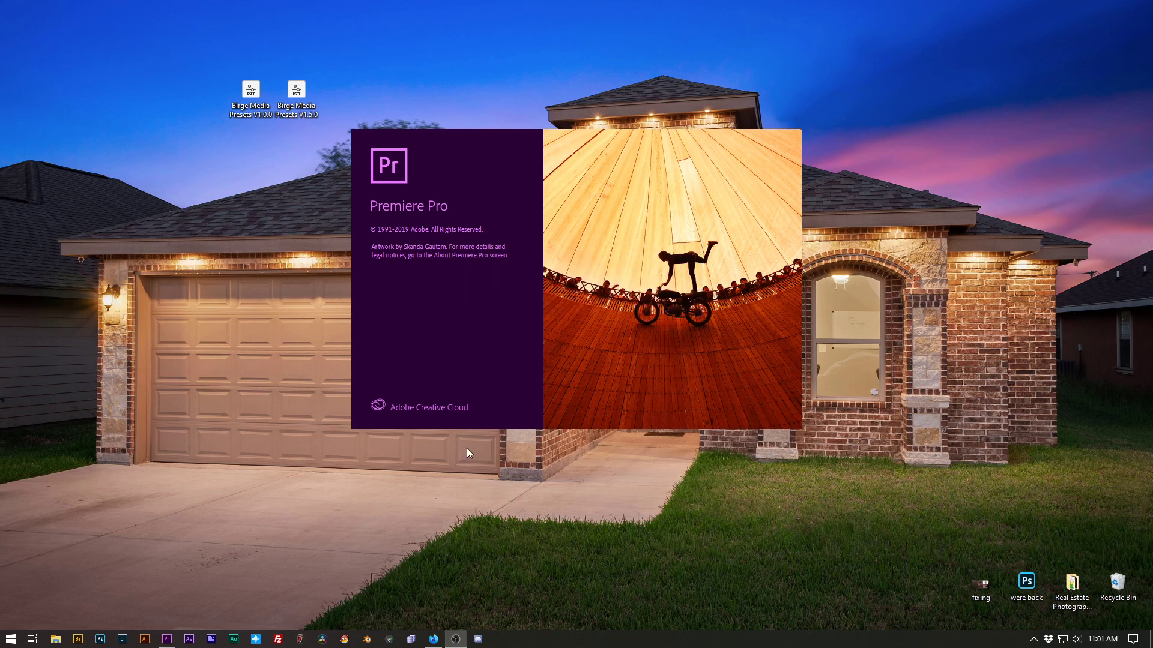